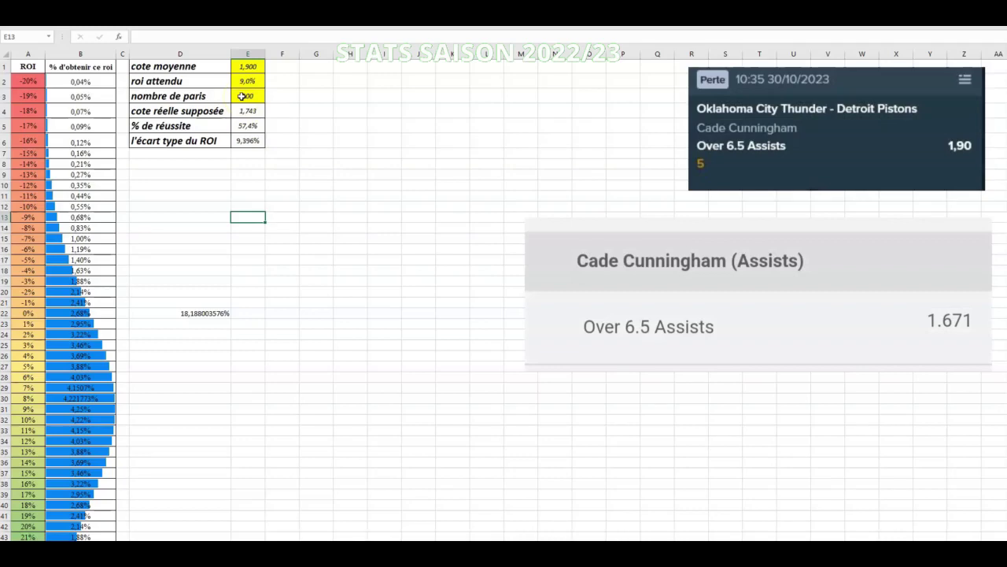
Step: Examine the values and formula in E1:E4 for average odds, expected ROI, number of bets and assumed real odds
{"action": "left_click", "coordinate": [250, 68]}
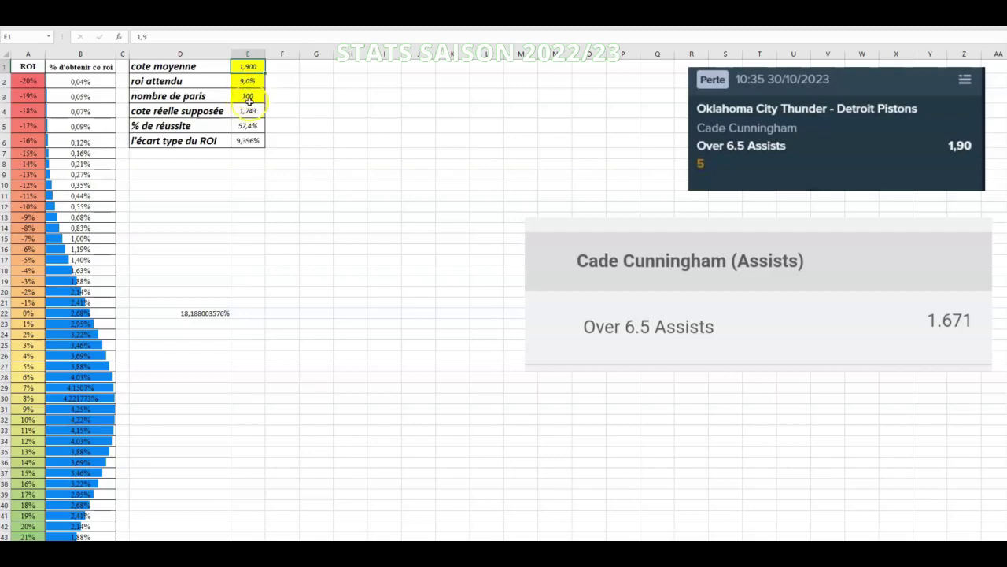
{"action": "left_click", "coordinate": [248, 97]}
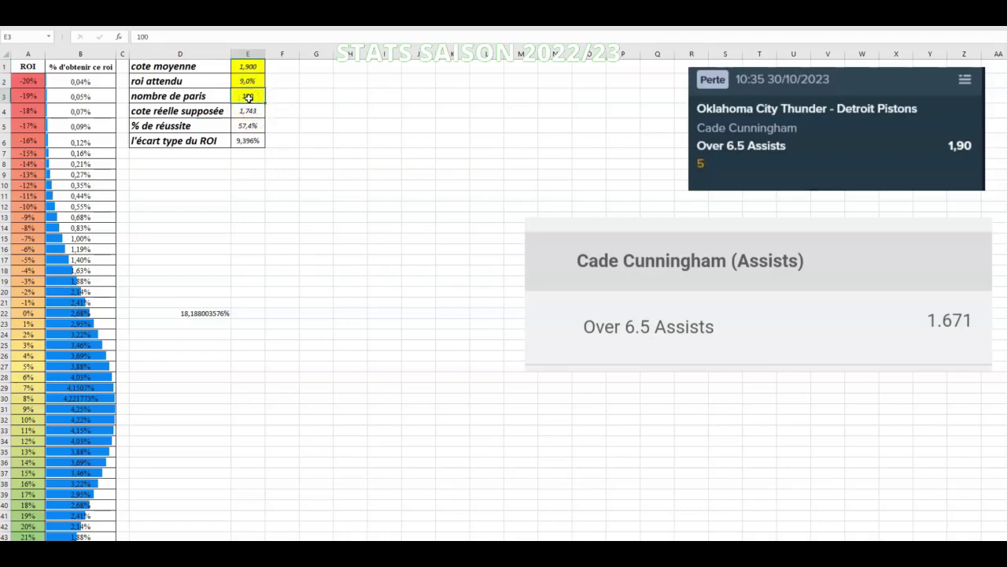
{"action": "left_click", "coordinate": [248, 111]}
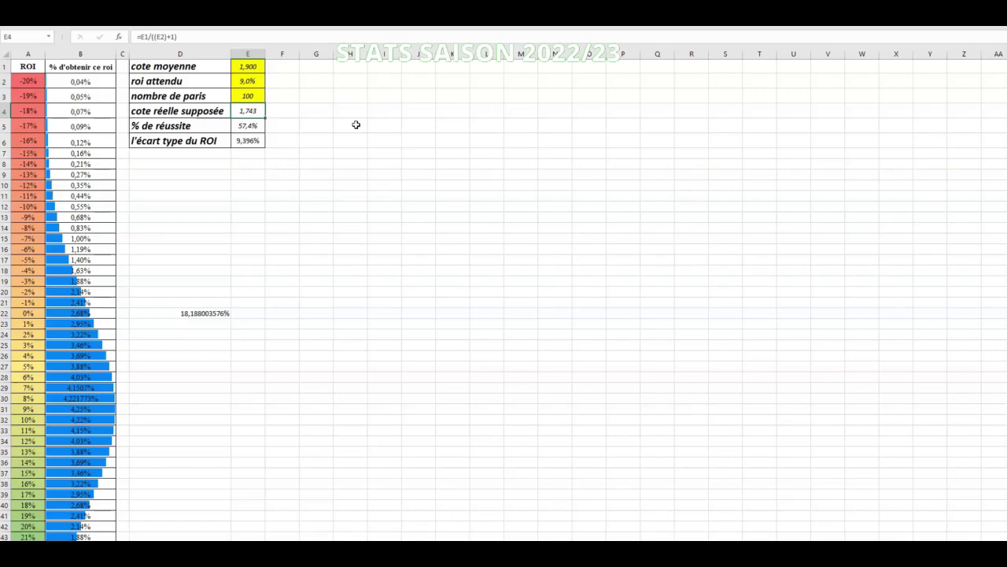
{"action": "left_click", "coordinate": [247, 68]}
{"action": "left_click", "coordinate": [254, 114]}
{"action": "left_click", "coordinate": [249, 81]}
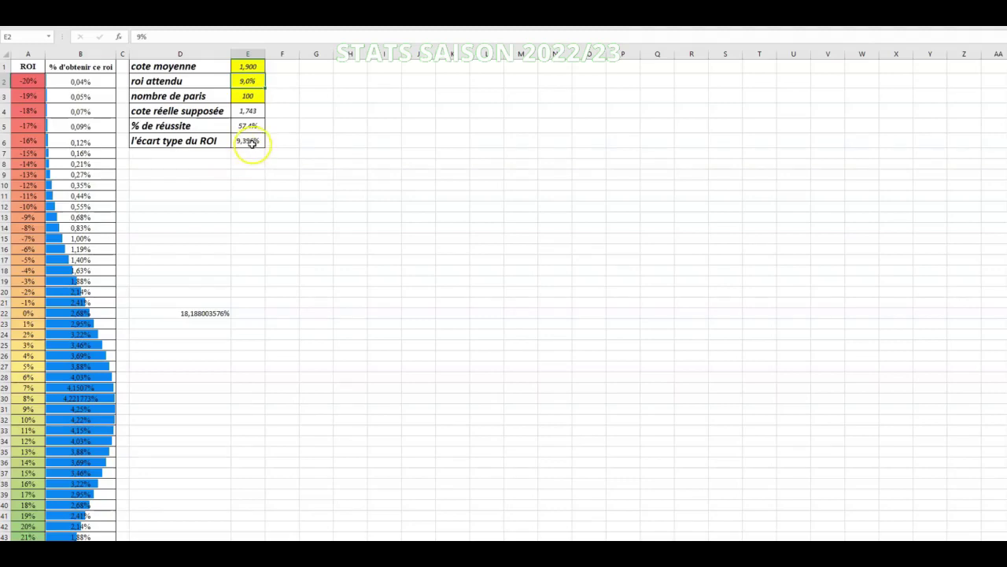
{"action": "left_click", "coordinate": [250, 95]}
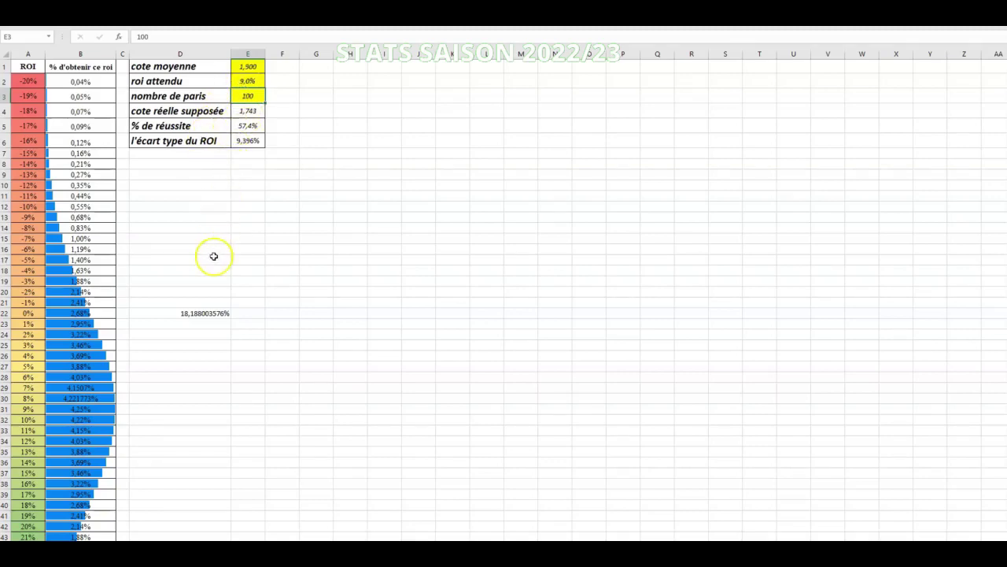
Step: Inspect the SOMME formula in D22 and the B2:B22 probability range it adds up
{"action": "left_click", "coordinate": [201, 313]}
{"action": "left_click", "coordinate": [150, 37]}
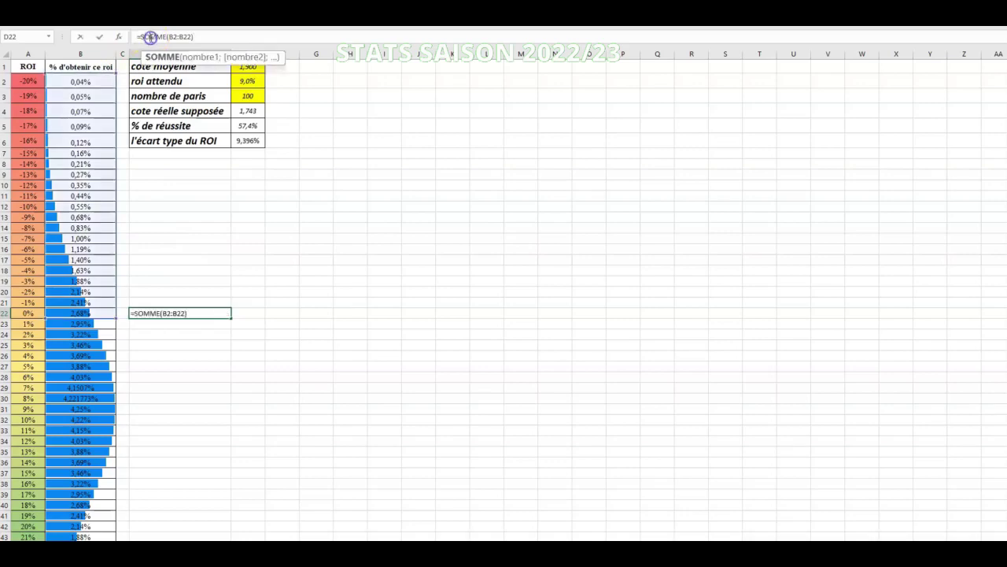
{"action": "left_click", "coordinate": [83, 316]}
{"action": "key", "text": "Return"}
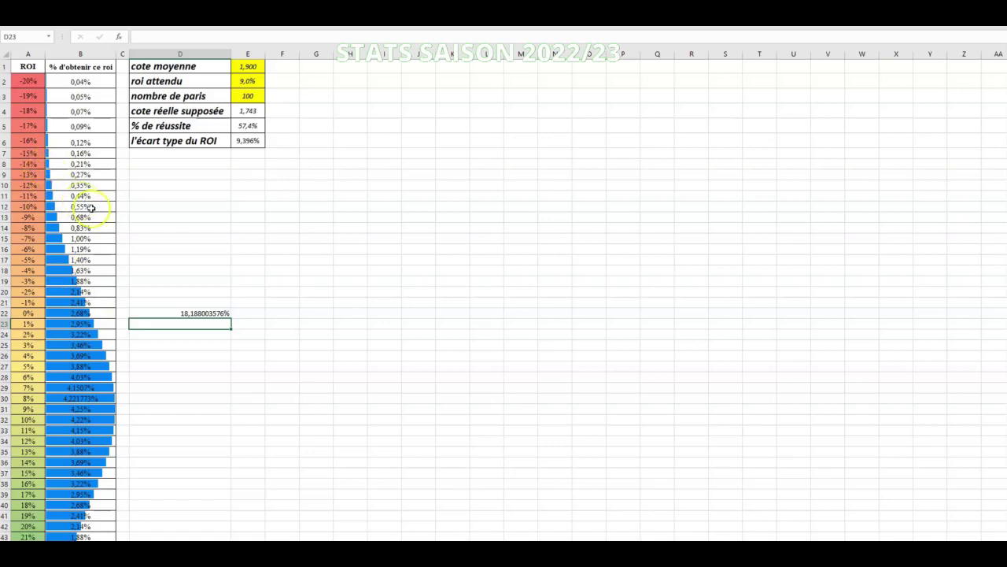
Step: Set "nombre de paris" to 1000, and check the sum in D22 and the probabilities for ROIs of 9%, 8% and 7%
{"action": "left_click", "coordinate": [249, 96]}
{"action": "type", "text": "1000"}
{"action": "left_click", "coordinate": [248, 206]}
{"action": "left_click", "coordinate": [188, 313]}
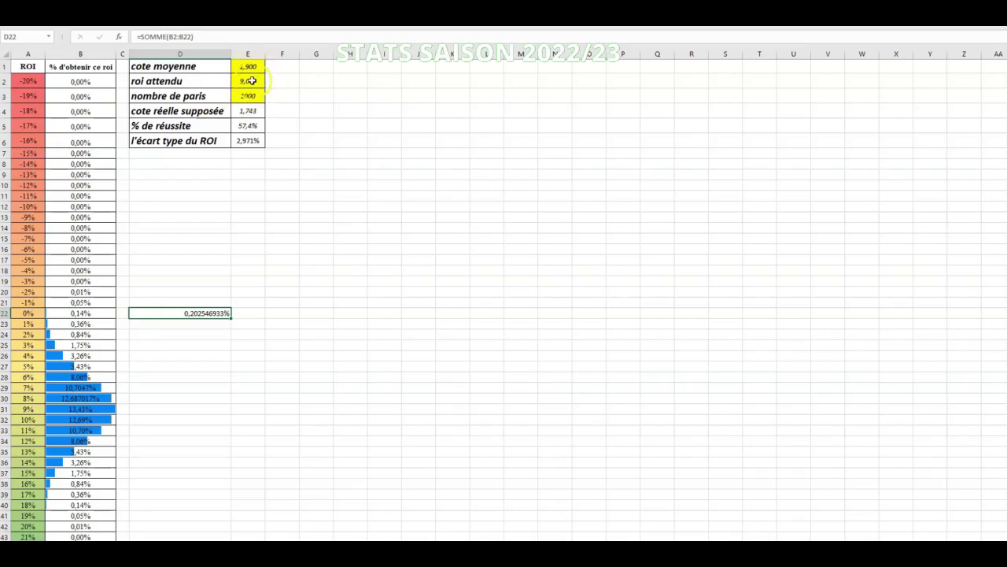
{"action": "left_click", "coordinate": [67, 409]}
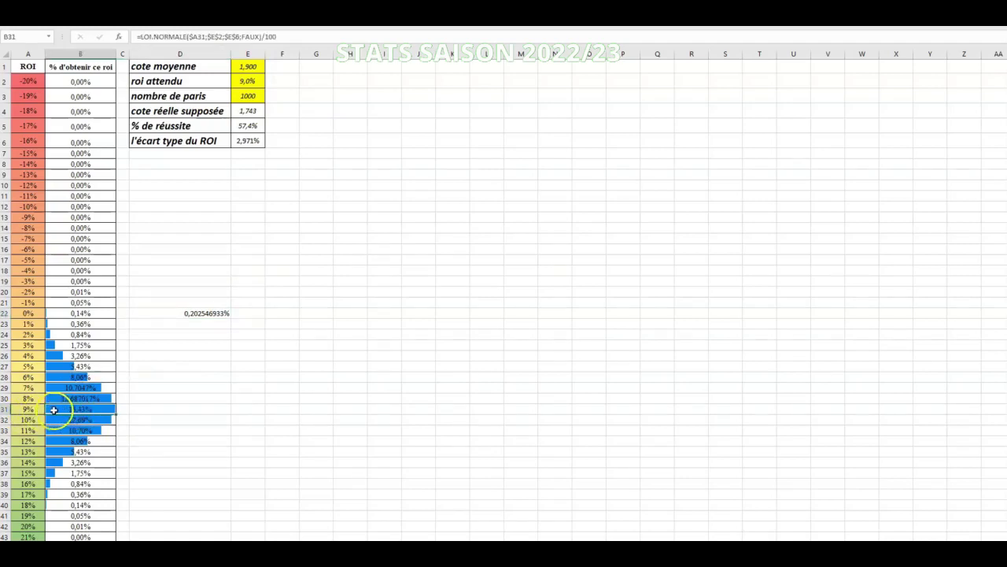
{"action": "left_click", "coordinate": [79, 398]}
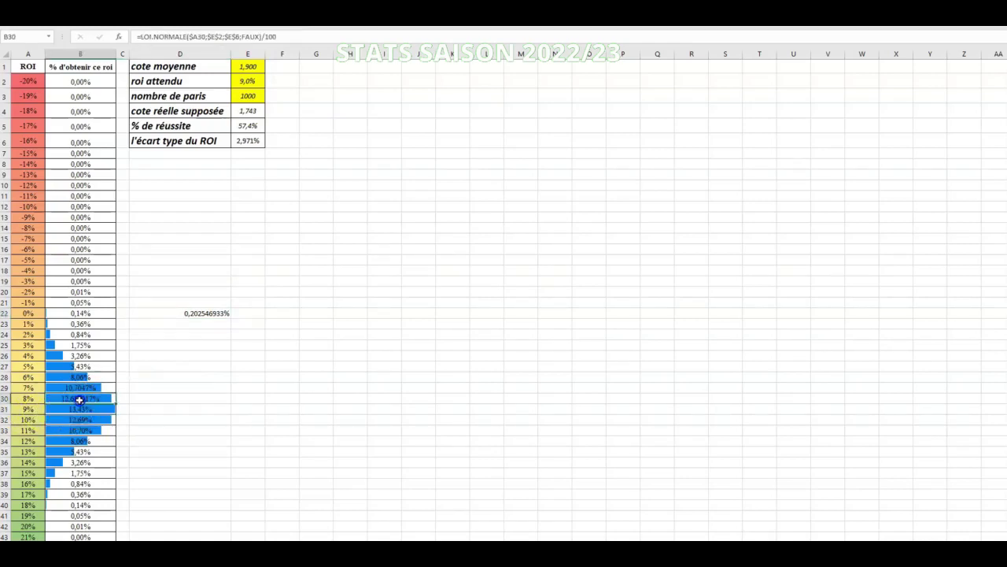
{"action": "left_click", "coordinate": [79, 388]}
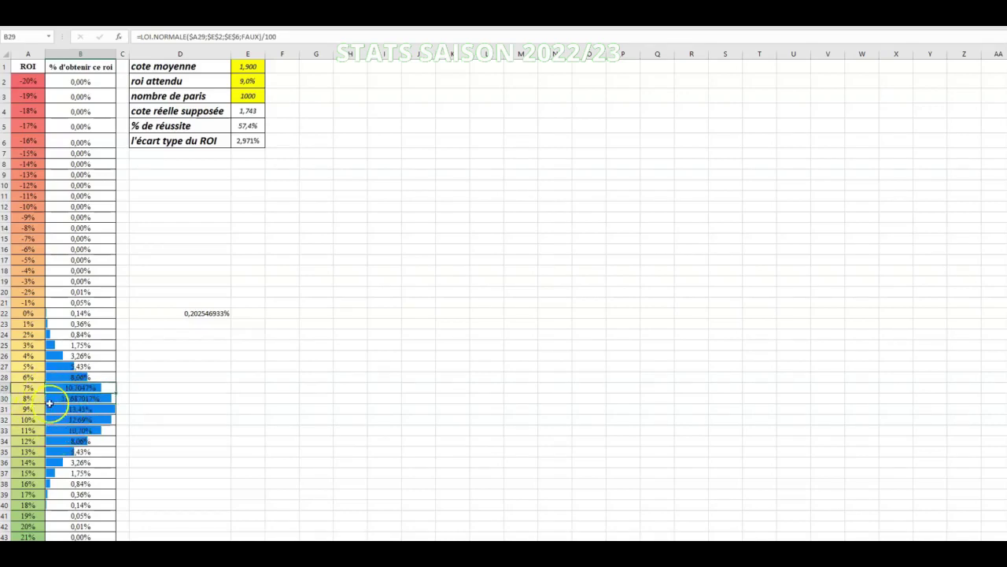
Step: Set "nombre de paris" to 10000 and check the probabilities for ROIs of 8% and 10%
{"action": "left_click", "coordinate": [247, 95]}
{"action": "type", "text": "10000"}
{"action": "left_click", "coordinate": [248, 218]}
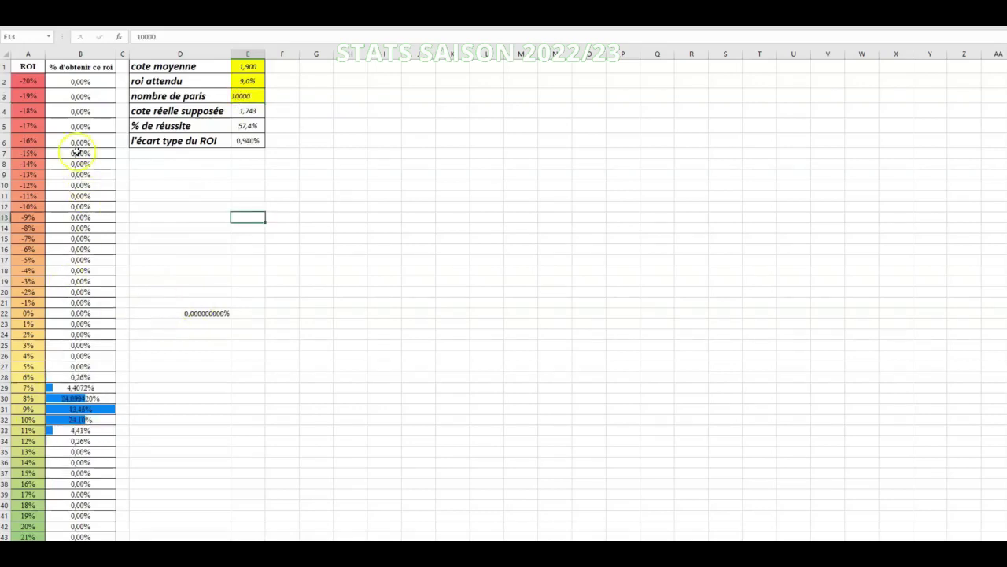
{"action": "left_click", "coordinate": [62, 398]}
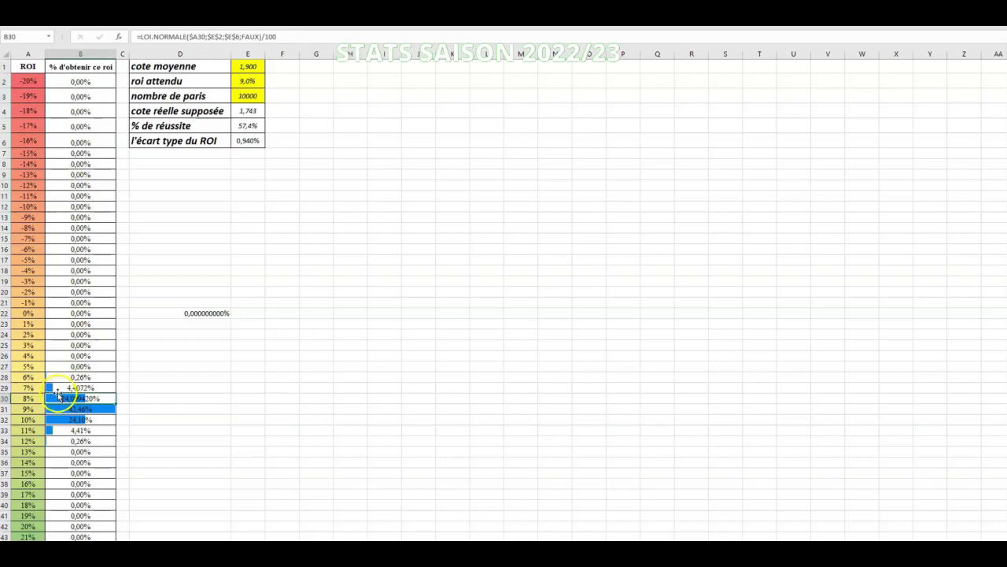
{"action": "left_click", "coordinate": [68, 419]}
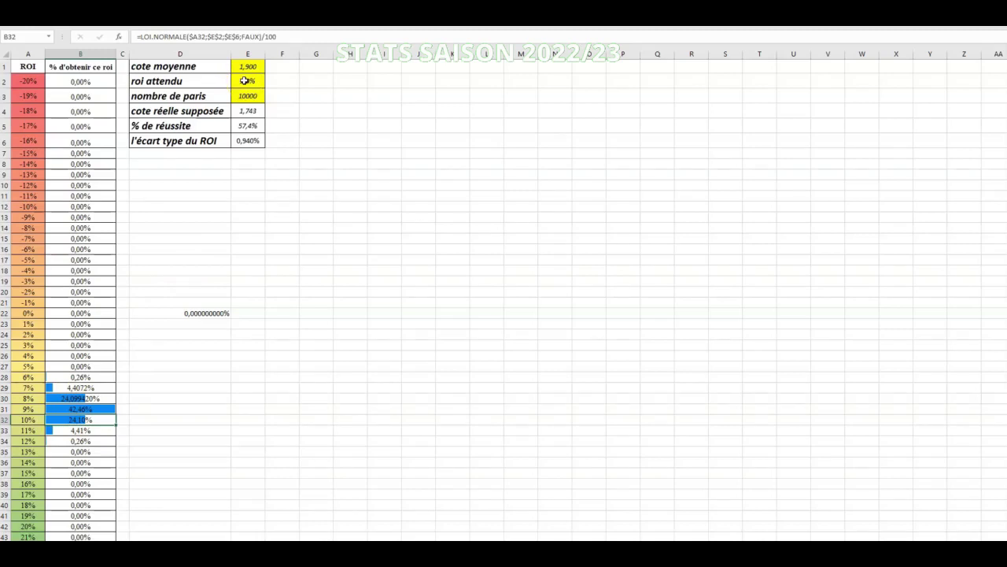
Step: Set the expected ROI ("roi attendu") to 2%
{"action": "left_click", "coordinate": [235, 84]}
{"action": "left_click", "coordinate": [239, 81]}
{"action": "type", "text": "2"}
{"action": "left_click", "coordinate": [247, 186]}
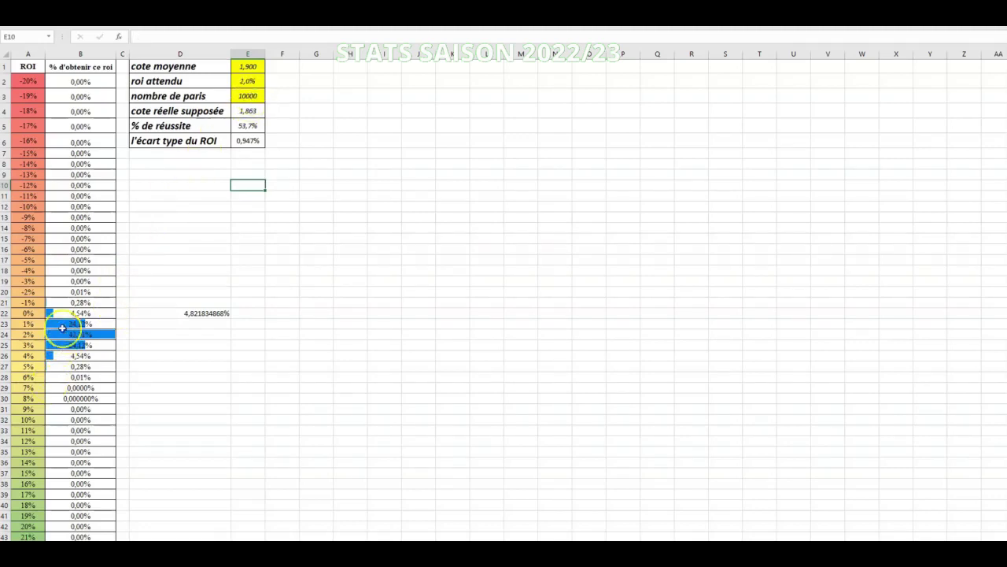
Step: Set "nombre de paris" to 1000 and check the summed probability in D22
{"action": "left_click", "coordinate": [238, 97]}
{"action": "type", "text": "1000"}
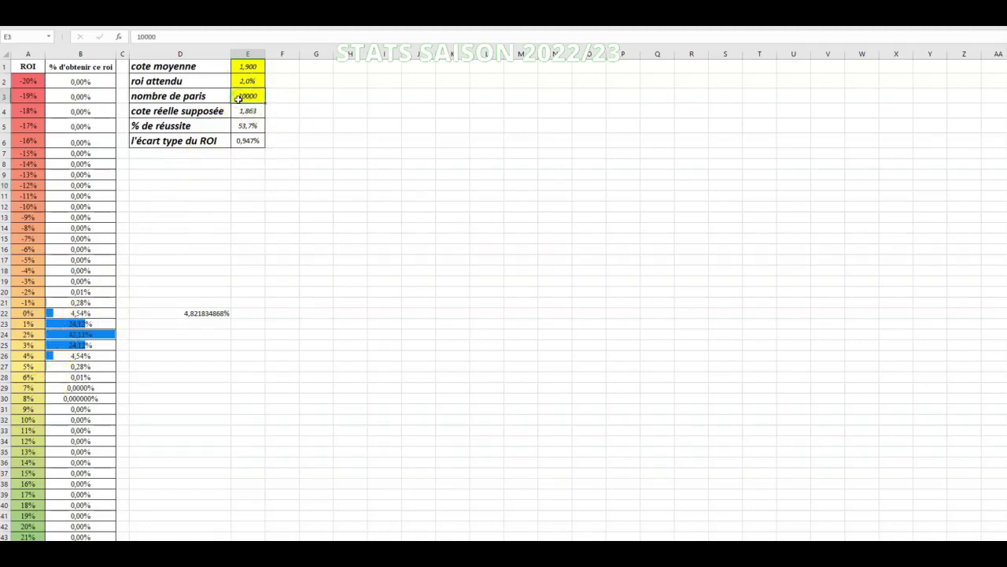
{"action": "left_click", "coordinate": [247, 196]}
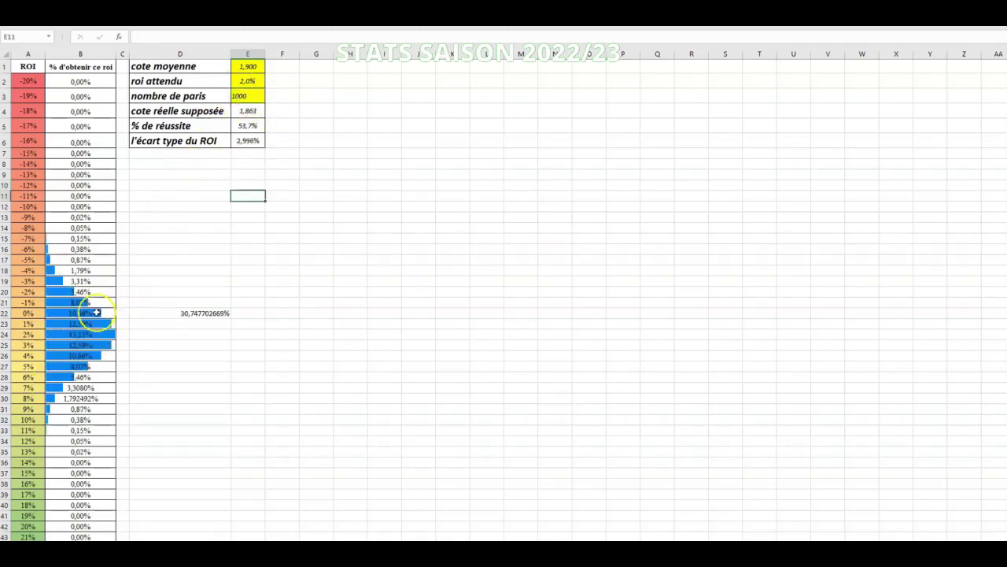
{"action": "left_click", "coordinate": [162, 313]}
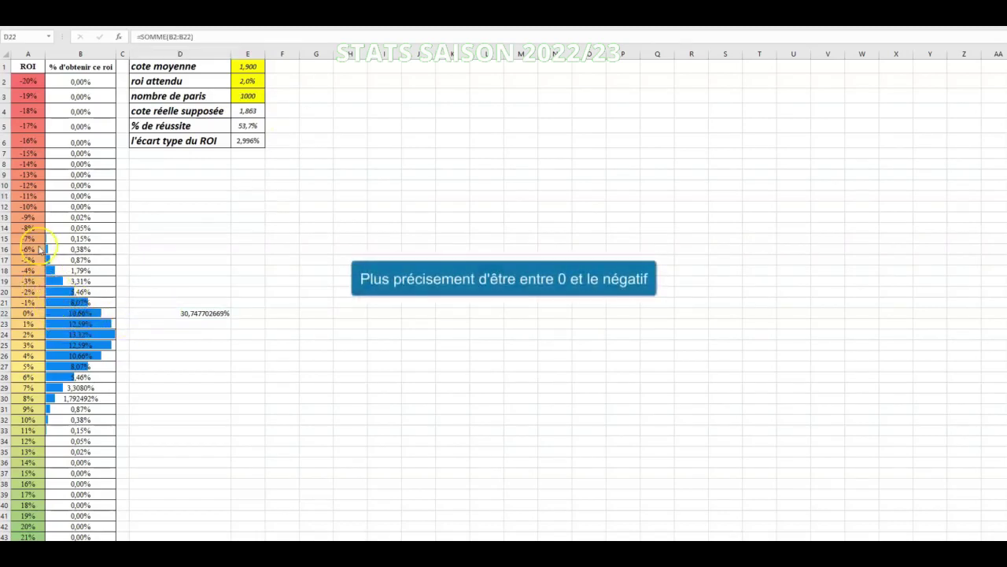